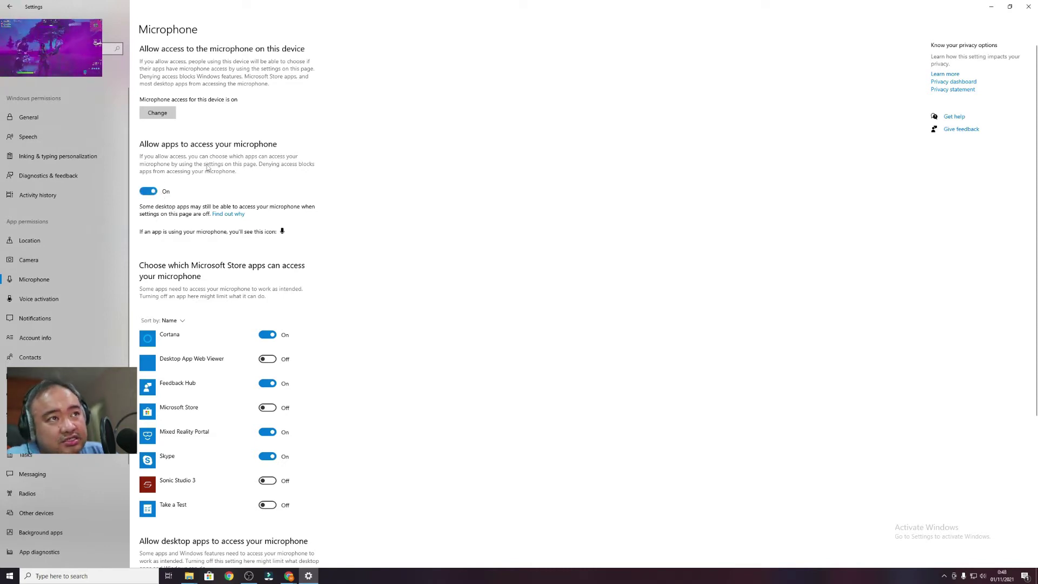
Review which apps may access the microphone, and open the system Sound settings in place of the privacy settings.
{"action": "scroll", "coordinate": [206, 166], "scroll_direction": "down", "scroll_amount": 4}
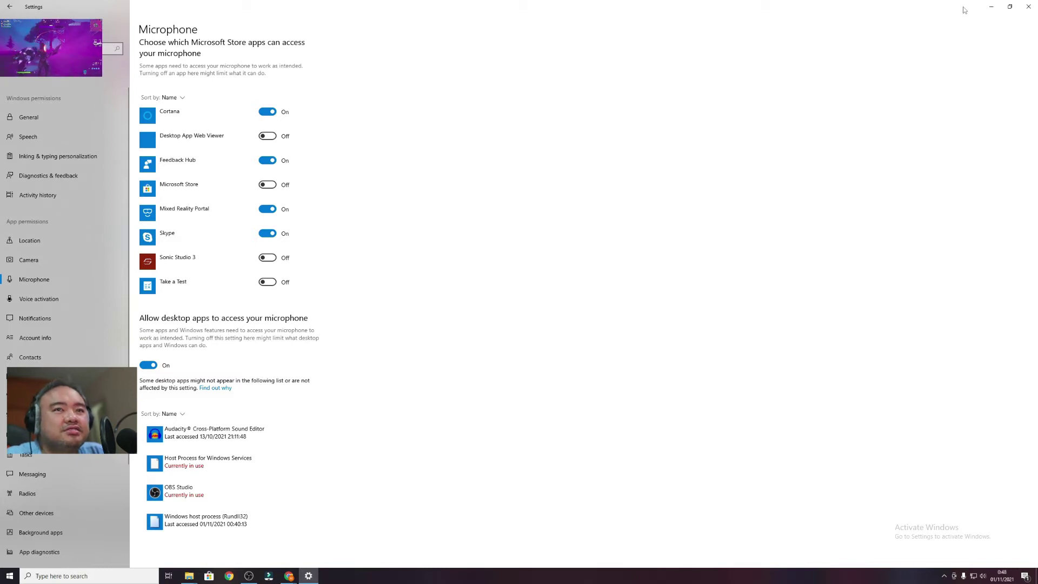
{"action": "left_click", "coordinate": [1027, 7]}
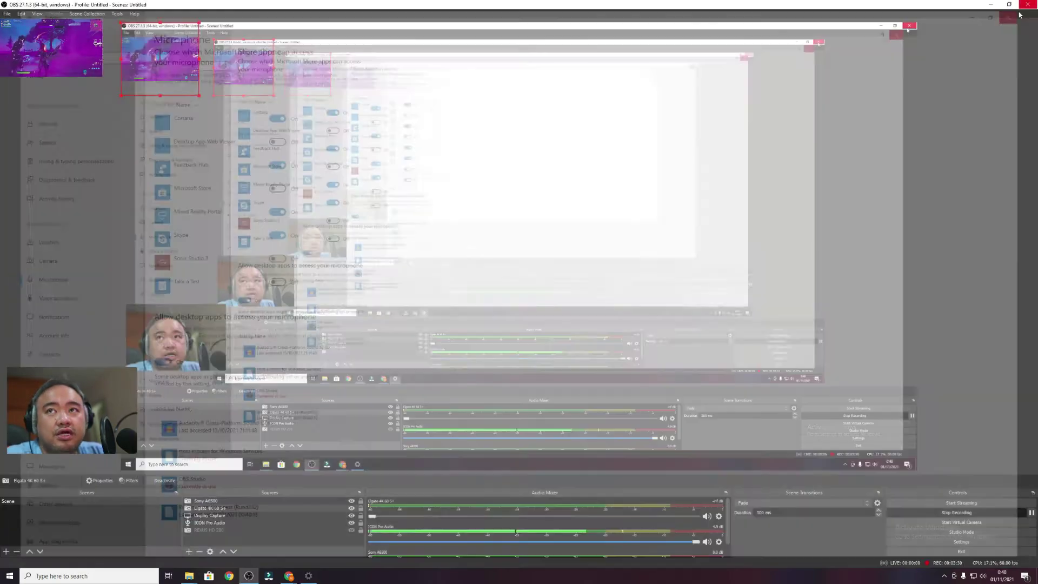
{"action": "right_click", "coordinate": [982, 581]}
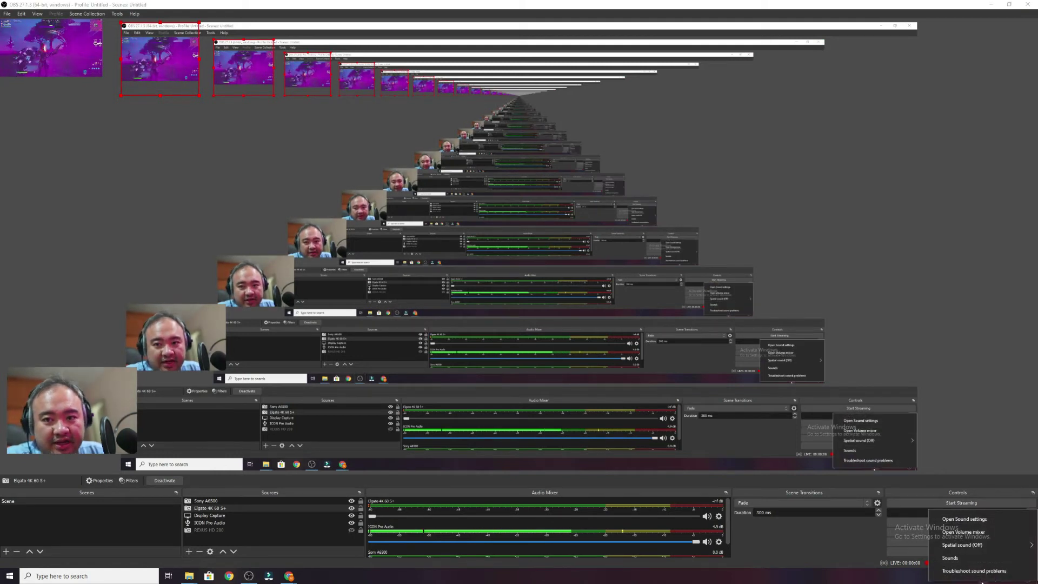
{"action": "left_click", "coordinate": [963, 519]}
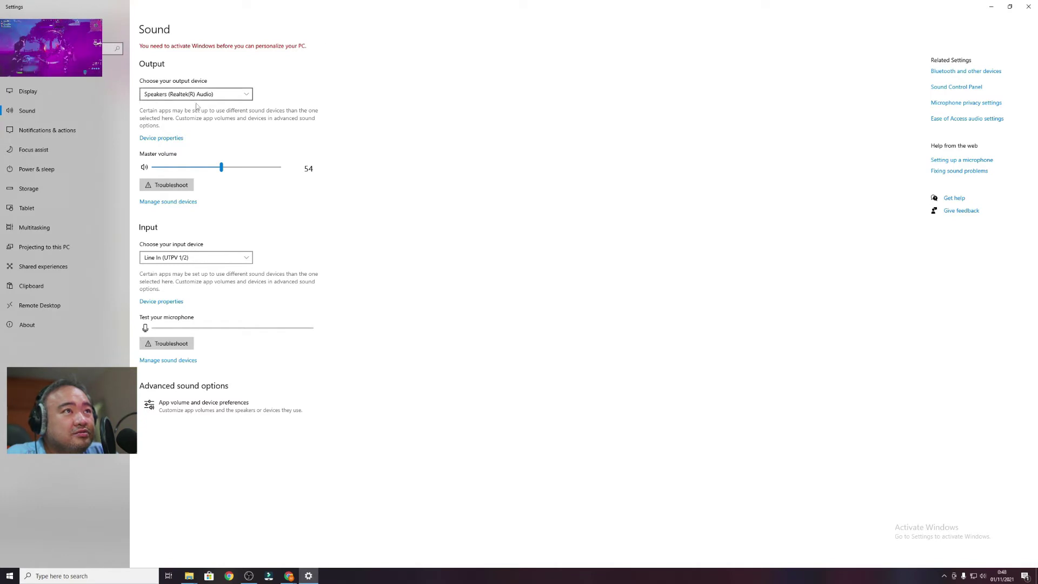
Choose Speakers (Realtek(R) Audio) as the output device and view the available input devices.
{"action": "left_click", "coordinate": [249, 94]}
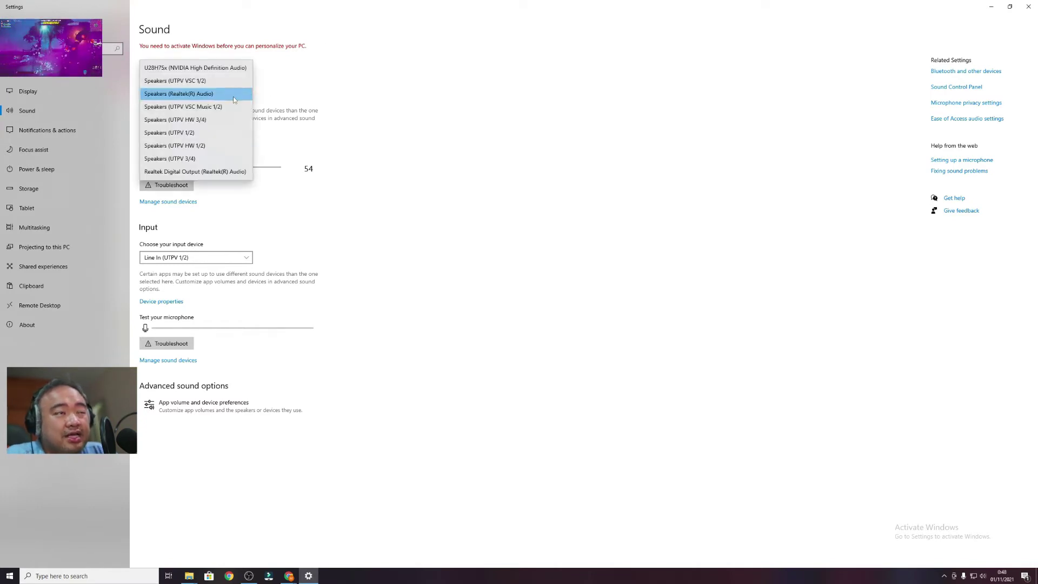
{"action": "left_click", "coordinate": [234, 94]}
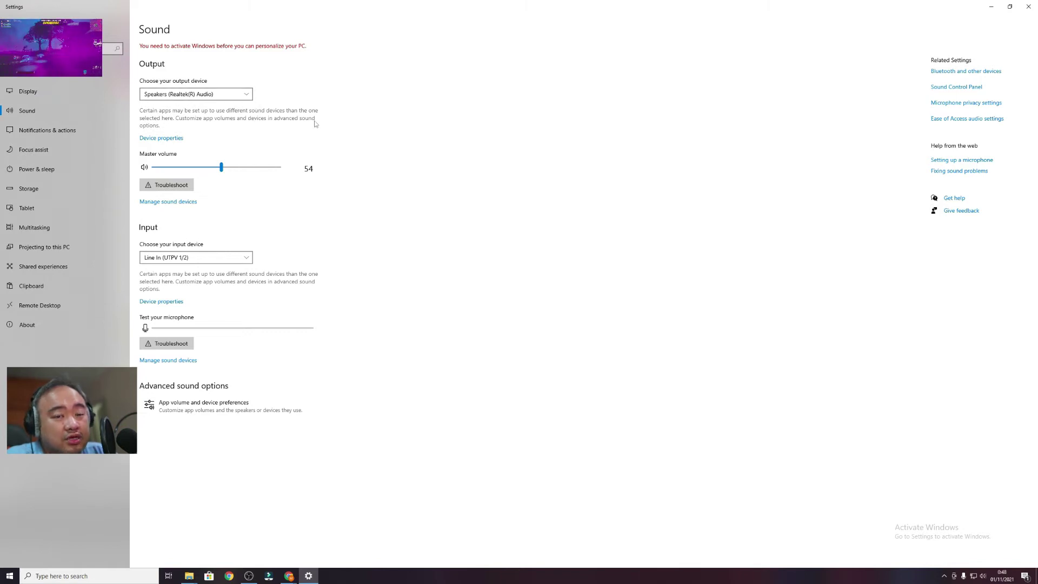
{"action": "left_click", "coordinate": [251, 101]}
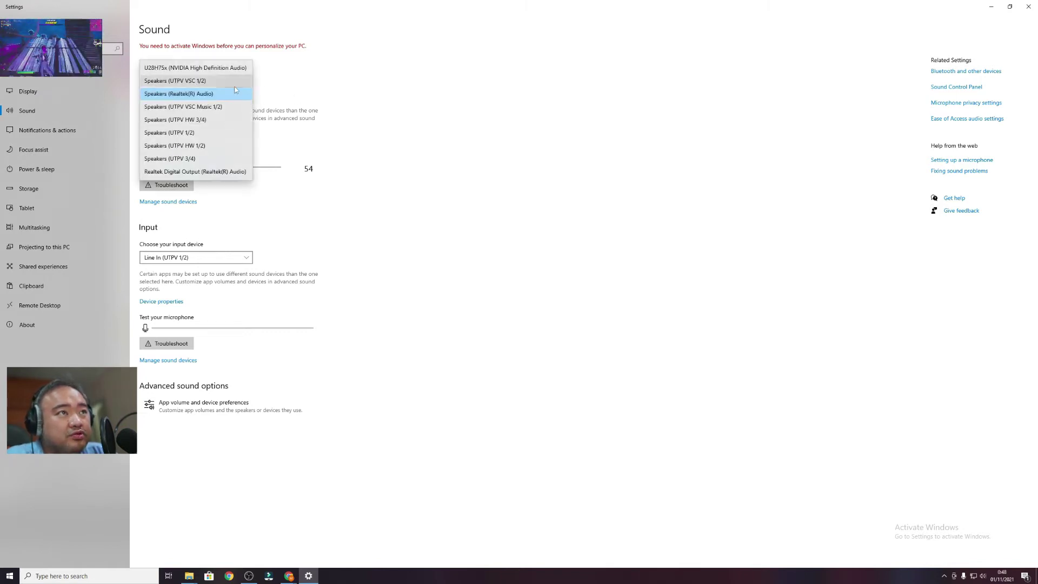
{"action": "left_click", "coordinate": [190, 99]}
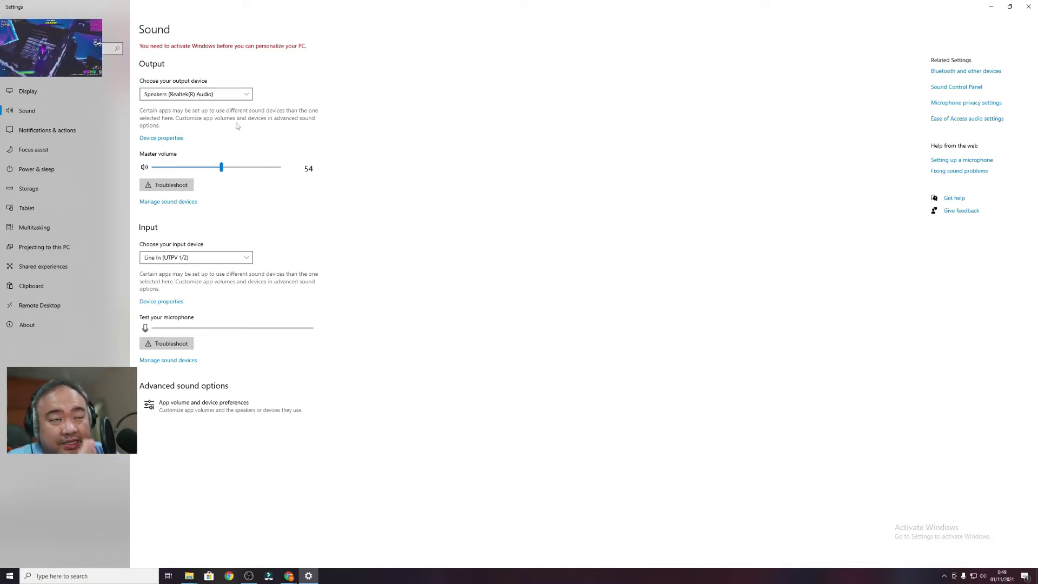
{"action": "left_click", "coordinate": [244, 95]}
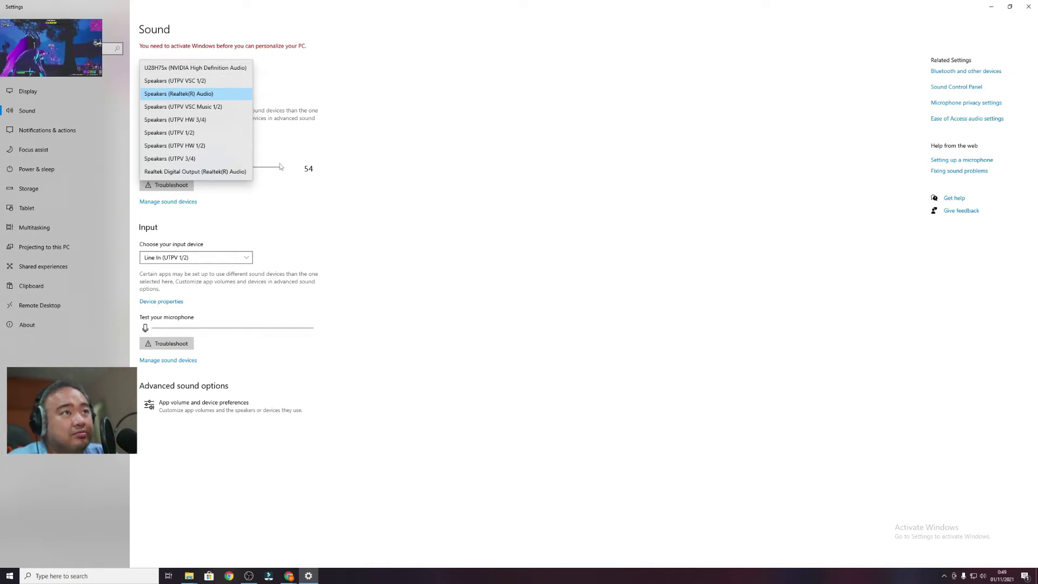
{"action": "left_click", "coordinate": [314, 250]}
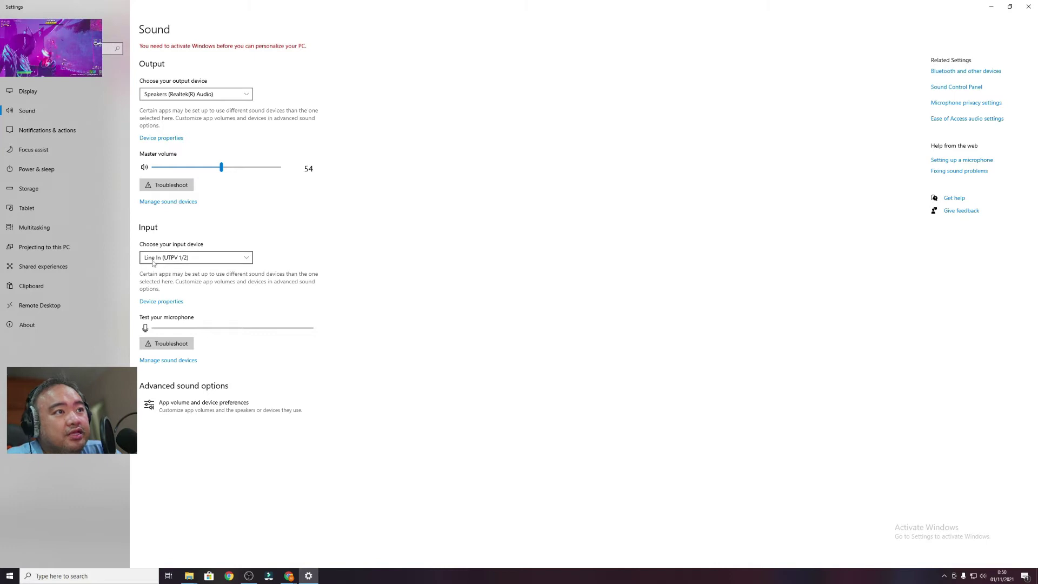
{"action": "left_click", "coordinate": [250, 259]}
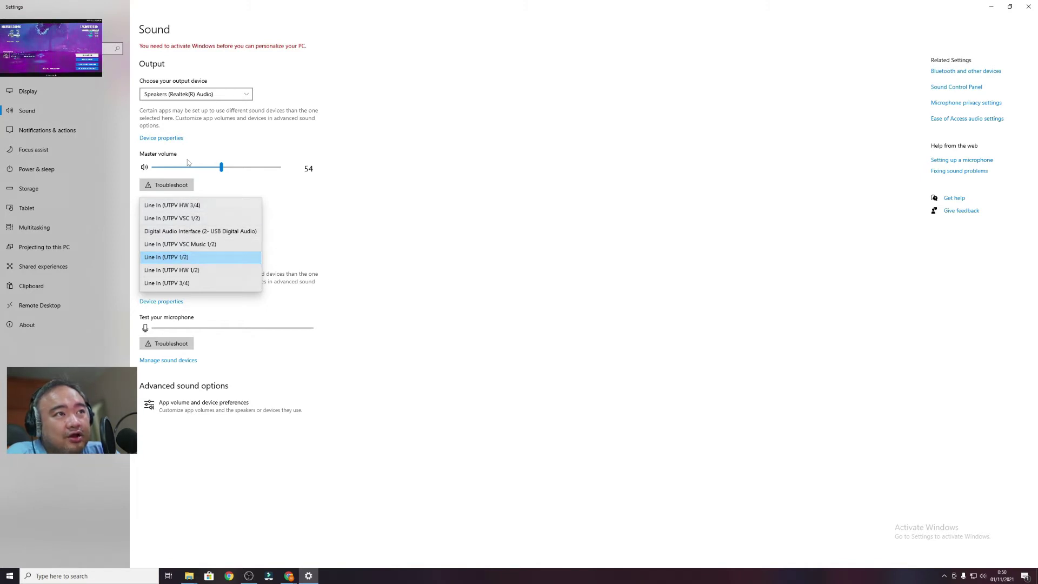
{"action": "left_click", "coordinate": [402, 261]}
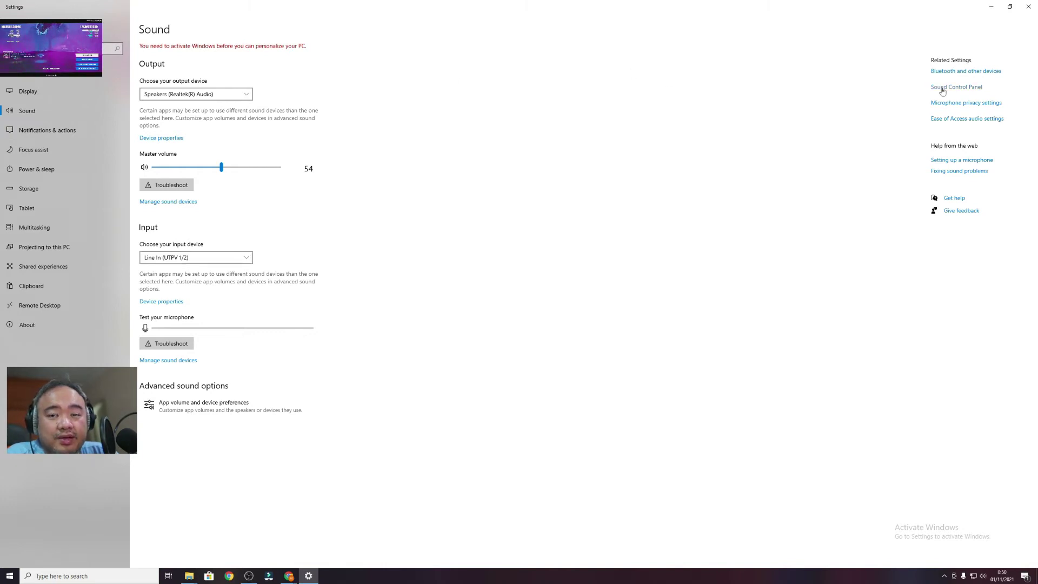
Examine the playback devices in the Sound Control Panel and check which one is the default.
{"action": "right_click", "coordinate": [985, 578]}
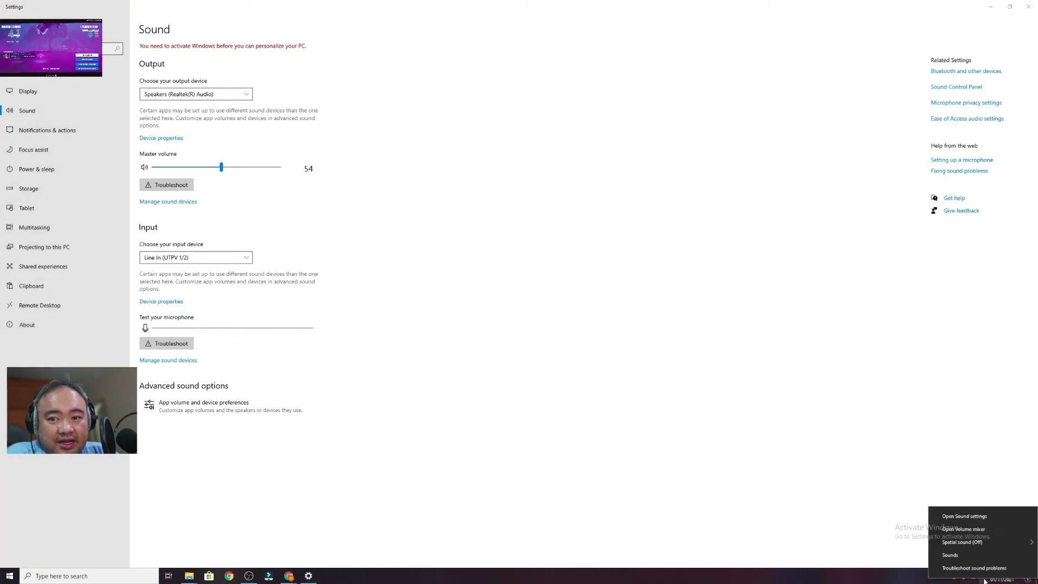
{"action": "left_click", "coordinate": [965, 517]}
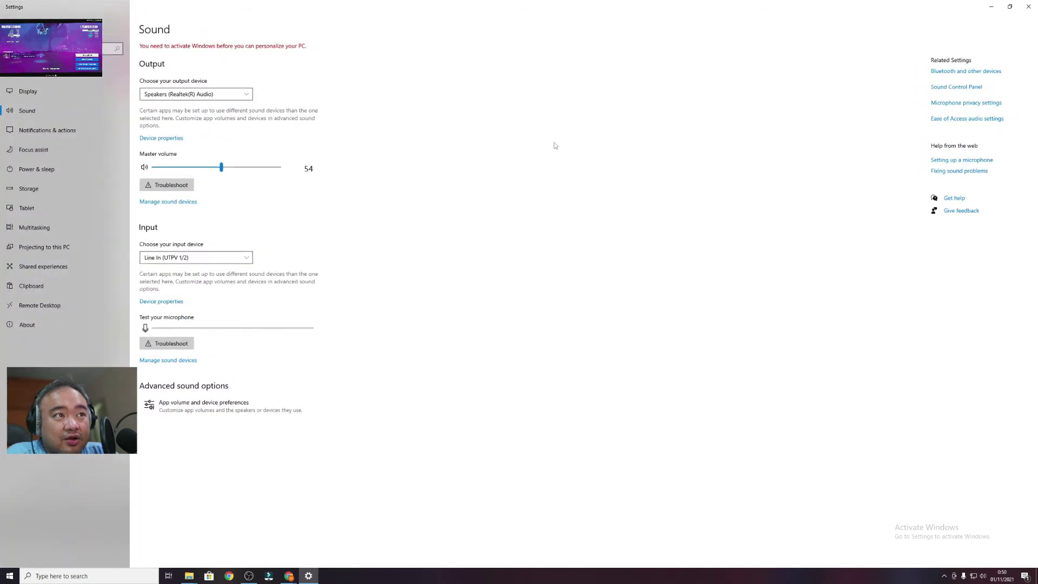
{"action": "left_click", "coordinate": [966, 90]}
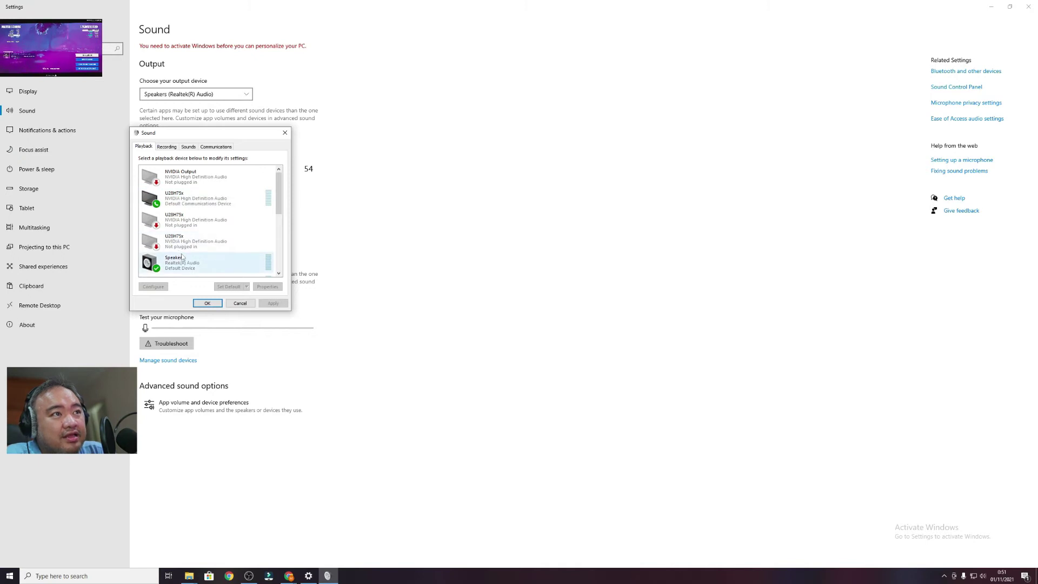
{"action": "scroll", "coordinate": [185, 230], "scroll_direction": "down", "scroll_amount": 2}
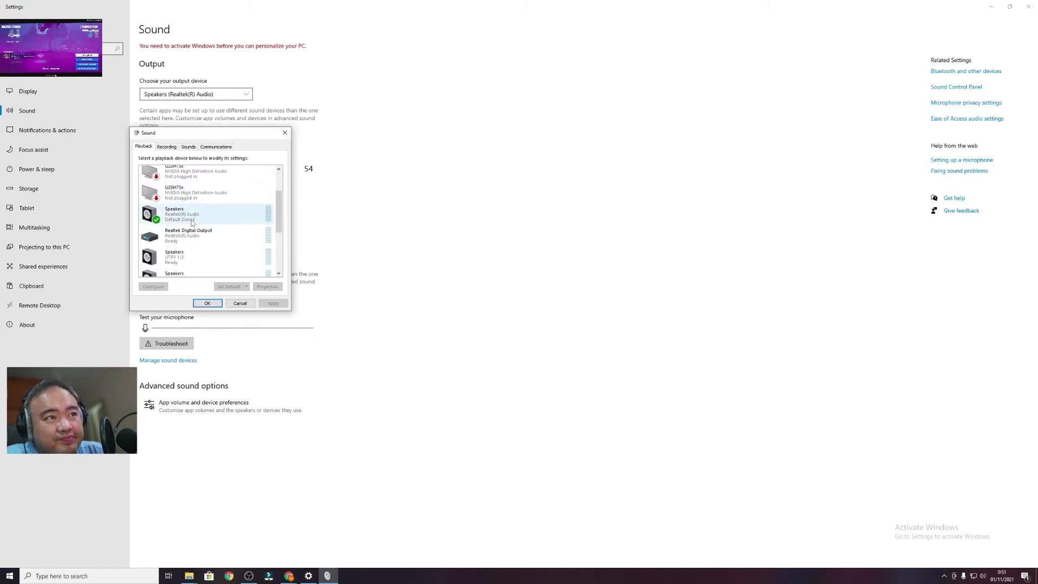
{"action": "scroll", "coordinate": [190, 221], "scroll_direction": "down", "scroll_amount": 1}
{"action": "scroll", "coordinate": [184, 222], "scroll_direction": "down", "scroll_amount": 6}
{"action": "scroll", "coordinate": [185, 219], "scroll_direction": "up", "scroll_amount": 2}
{"action": "scroll", "coordinate": [186, 218], "scroll_direction": "up", "scroll_amount": 4}
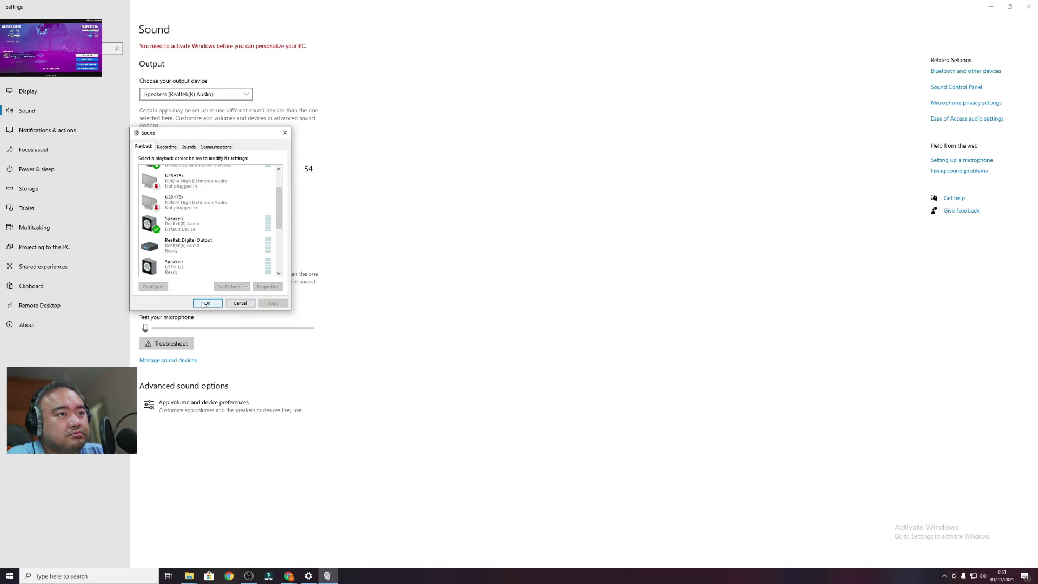
{"action": "left_click", "coordinate": [205, 304]}
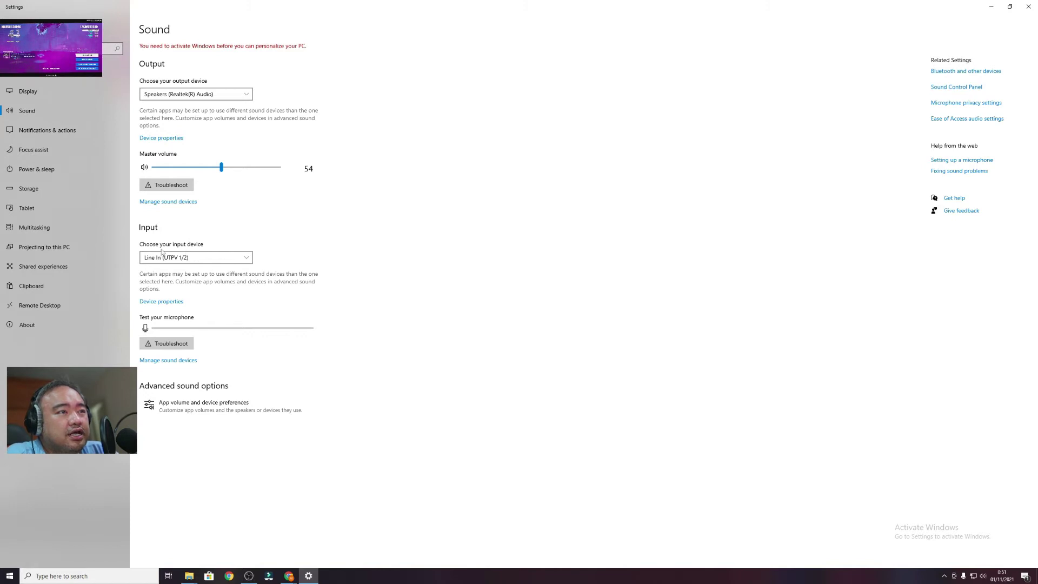
Choose Line In (UTPV 1/2) as the input device and check the Realtek microphone's options among the recording devices.
{"action": "left_click", "coordinate": [250, 258]}
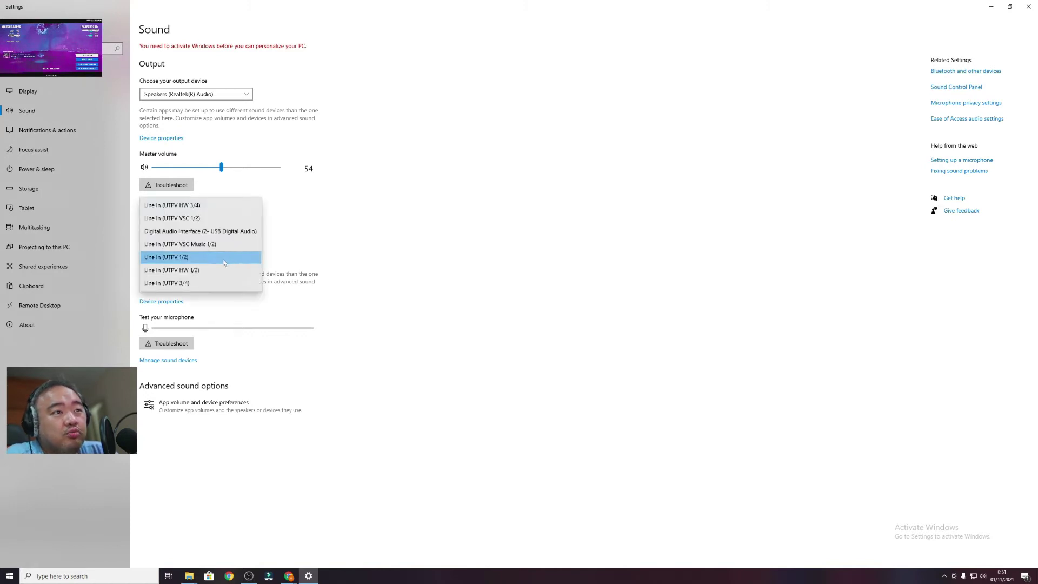
{"action": "left_click", "coordinate": [187, 257]}
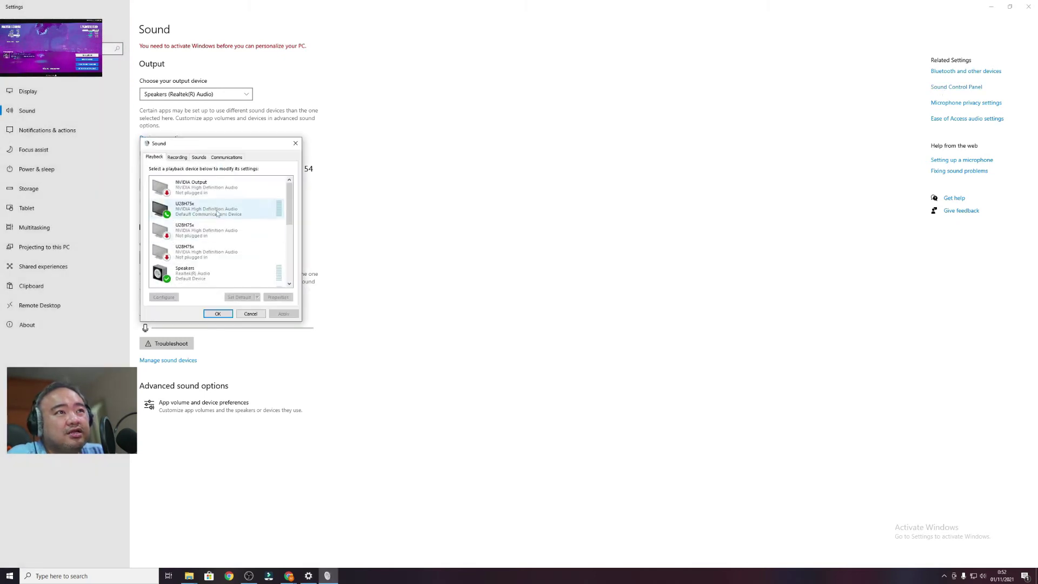
{"action": "left_click", "coordinate": [180, 158]}
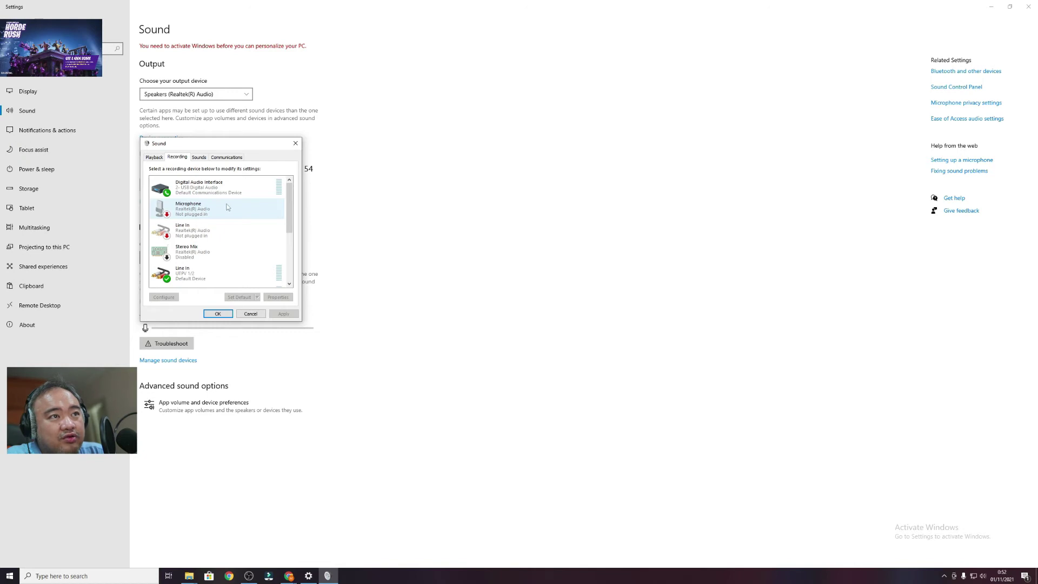
{"action": "right_click", "coordinate": [199, 213]}
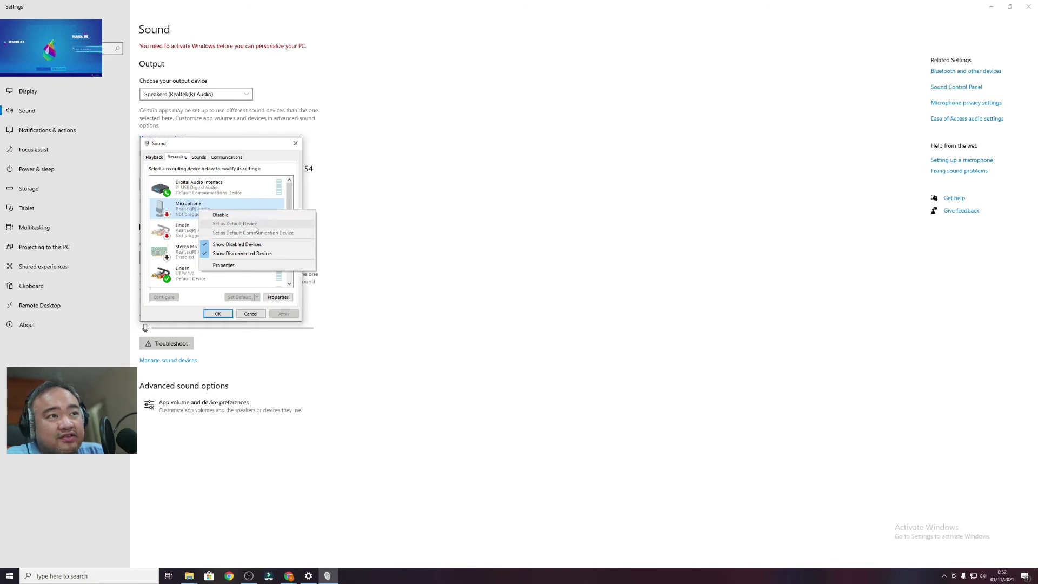
{"action": "left_click", "coordinate": [187, 192]}
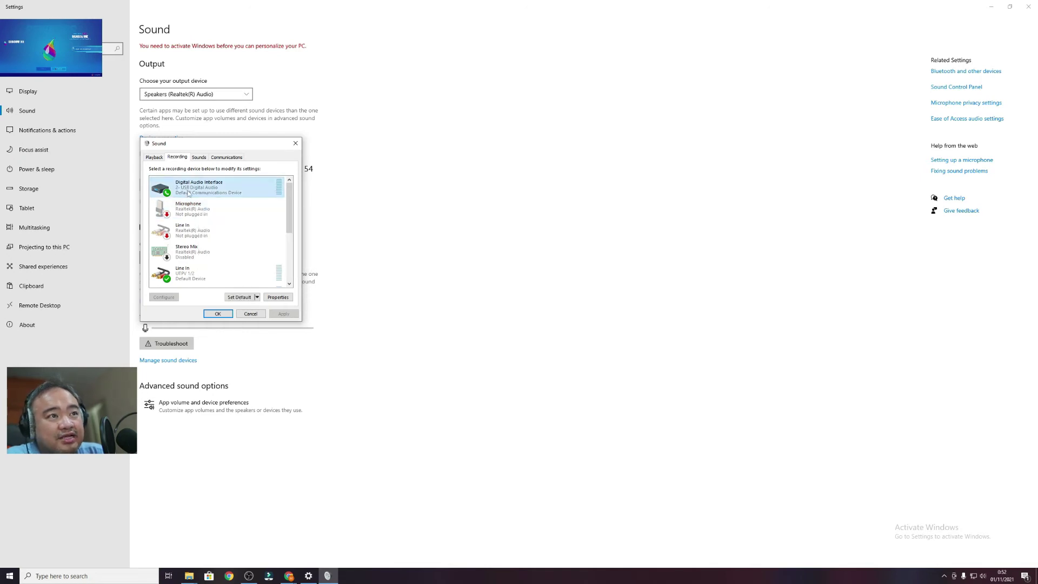
Disable the Digital Audio Interface recording device and enable it again.
{"action": "right_click", "coordinate": [209, 191]}
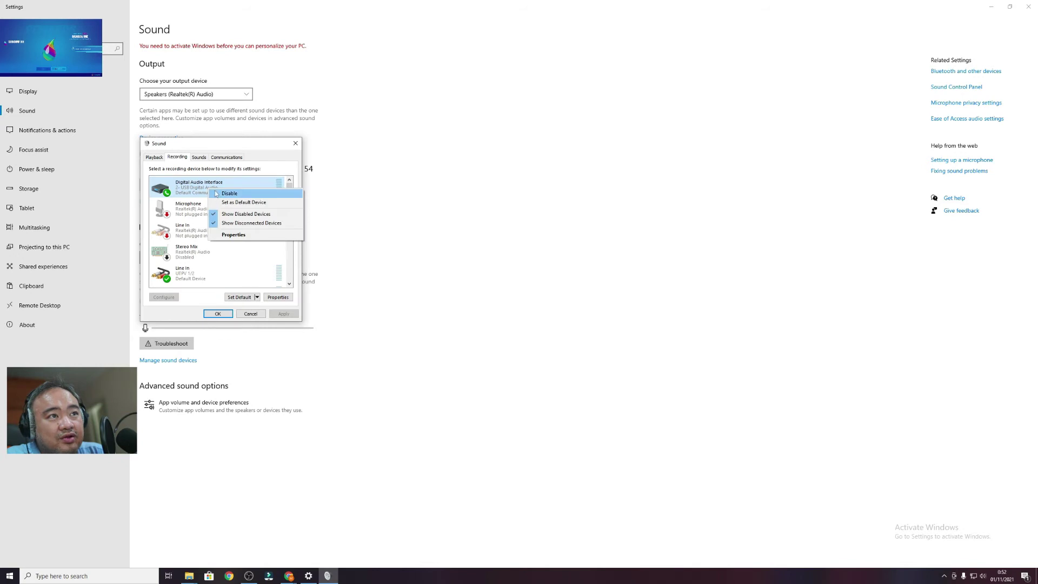
{"action": "left_click", "coordinate": [211, 194]}
{"action": "right_click", "coordinate": [194, 190]}
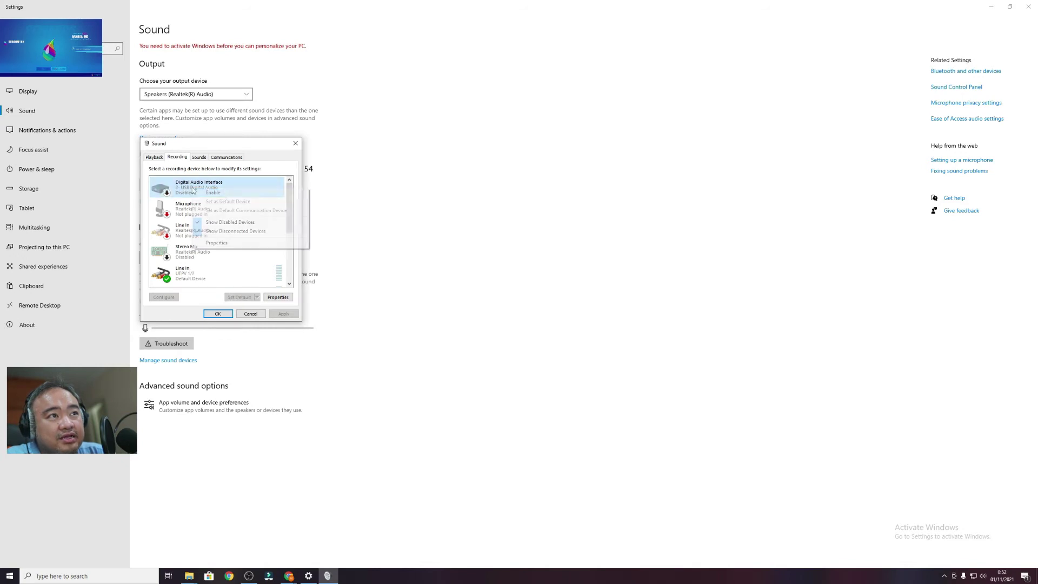
{"action": "left_click", "coordinate": [206, 193]}
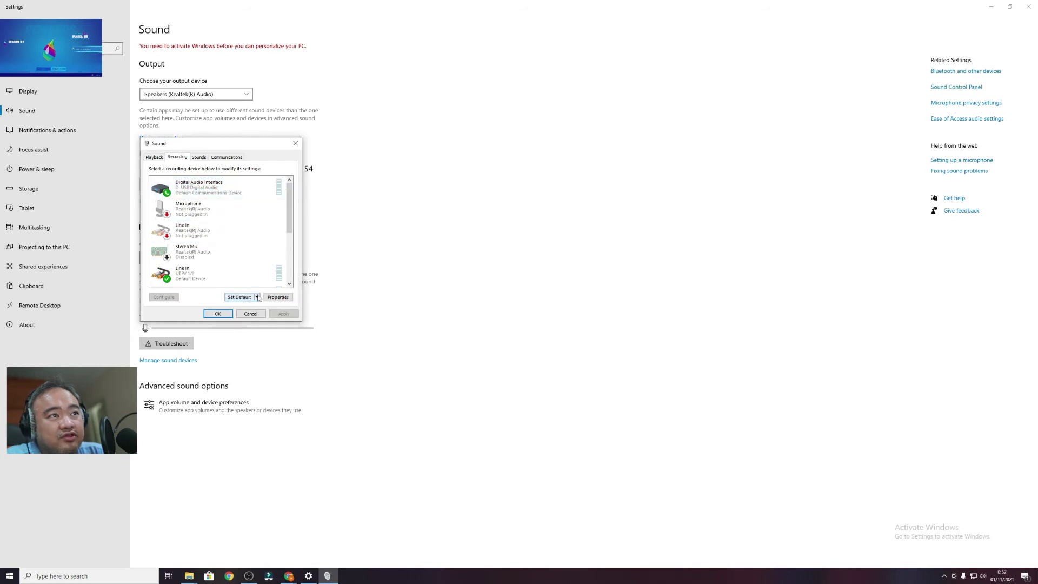
Check the default-device options of the Digital Audio Interface, Line In (UTPV 1/2) and Realtek Microphone, and close the Sound Control Panel.
{"action": "left_click", "coordinate": [257, 298]}
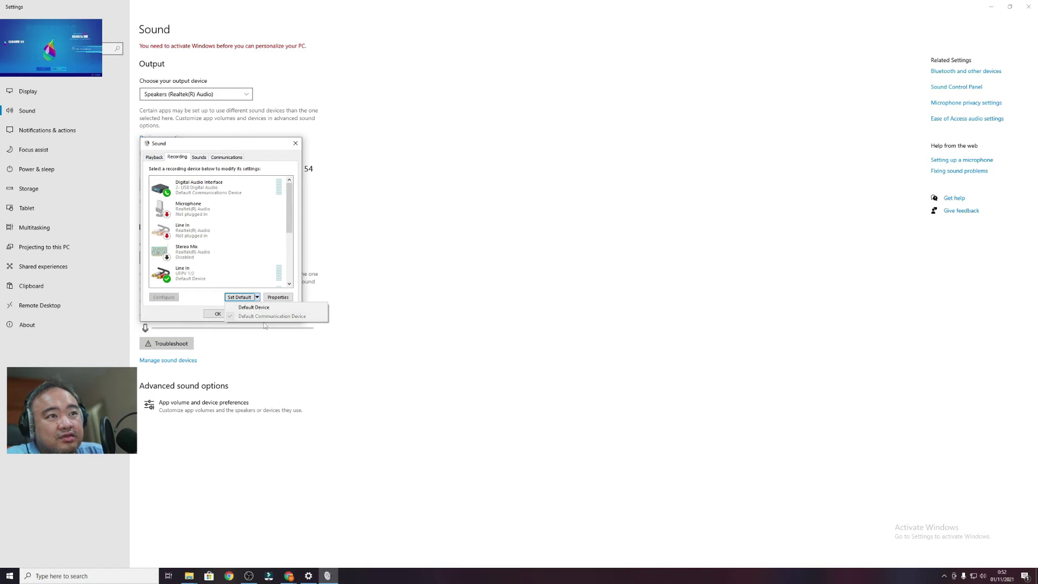
{"action": "left_click", "coordinate": [254, 269]}
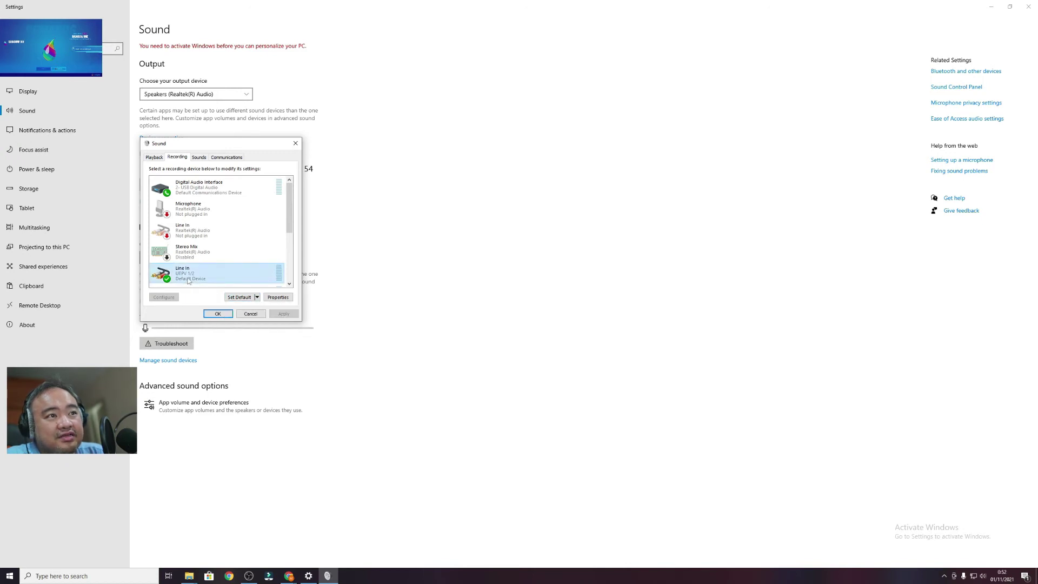
{"action": "right_click", "coordinate": [188, 280]}
{"action": "left_click", "coordinate": [247, 256]}
{"action": "left_click", "coordinate": [237, 259]}
{"action": "left_click", "coordinate": [186, 281]}
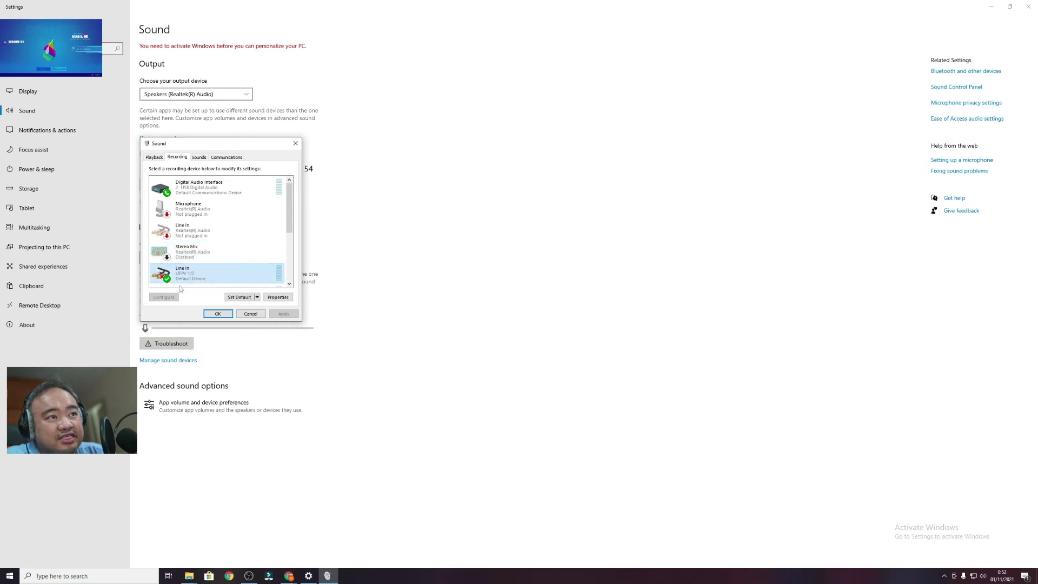
{"action": "left_click", "coordinate": [257, 297]}
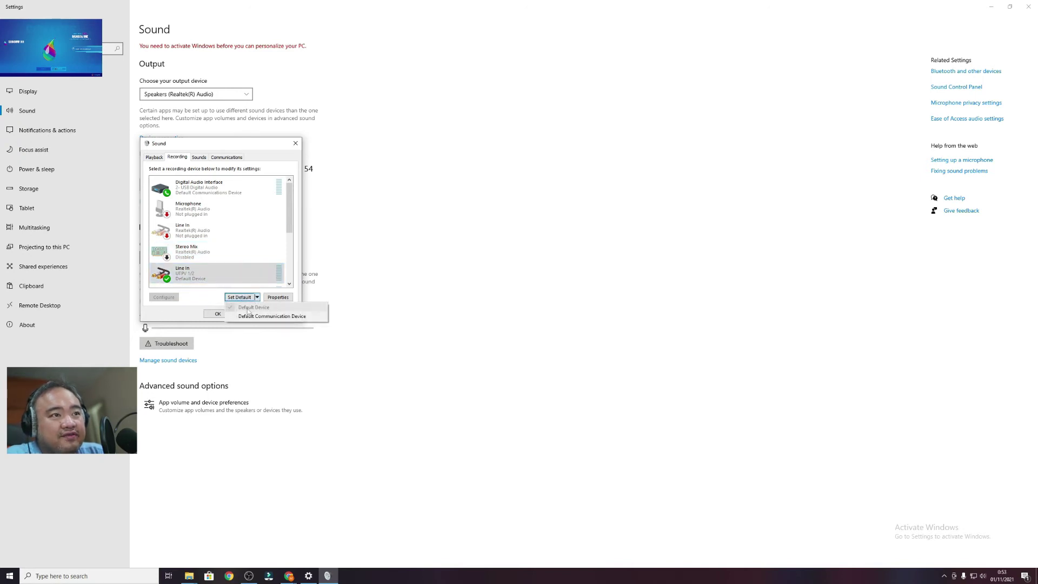
{"action": "left_click", "coordinate": [252, 281]}
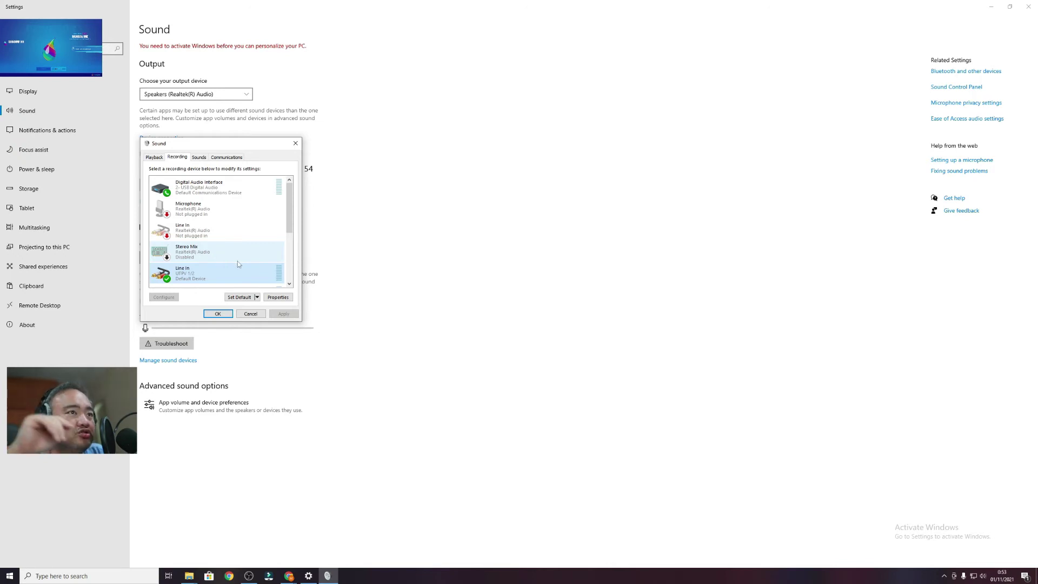
{"action": "right_click", "coordinate": [200, 218]}
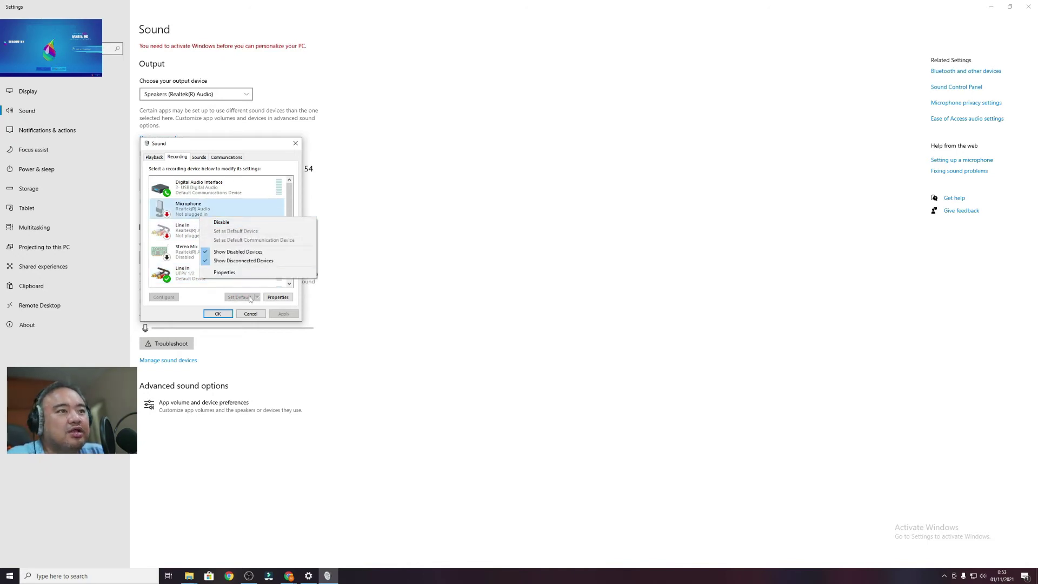
{"action": "left_click", "coordinate": [217, 315]}
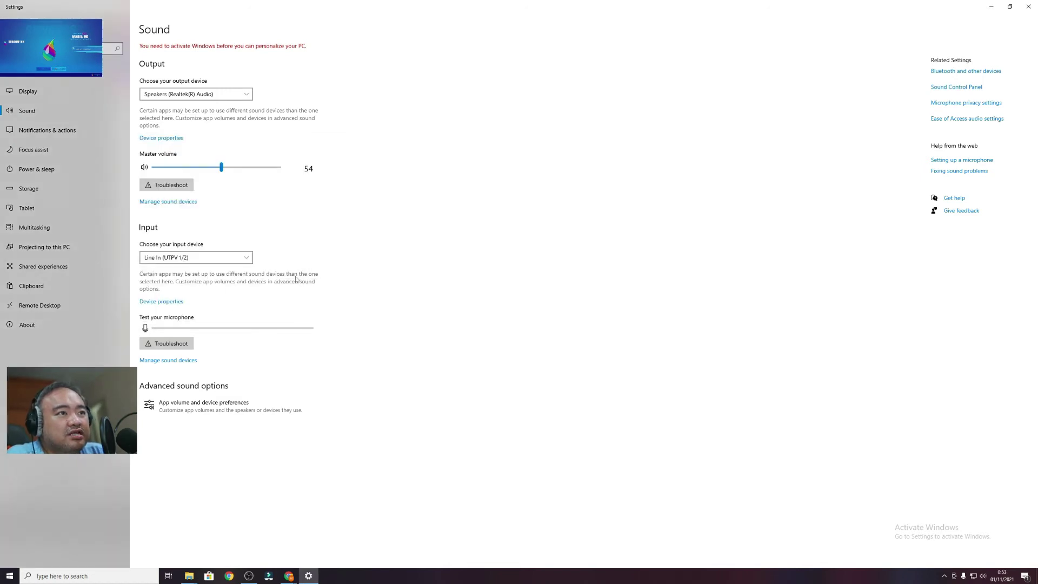
Inspect the properties of the Line In (UTPV 1/2) recording device, including its sample rate and exclusive mode settings.
{"action": "left_click", "coordinate": [960, 88]}
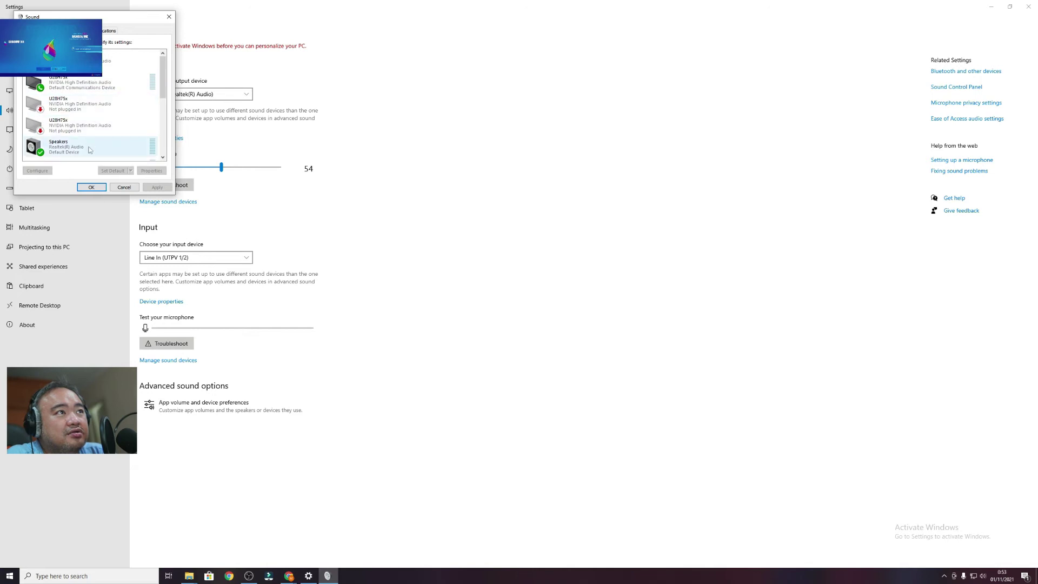
{"action": "left_click", "coordinate": [51, 30]}
{"action": "left_click", "coordinate": [92, 140]}
{"action": "right_click", "coordinate": [99, 155]}
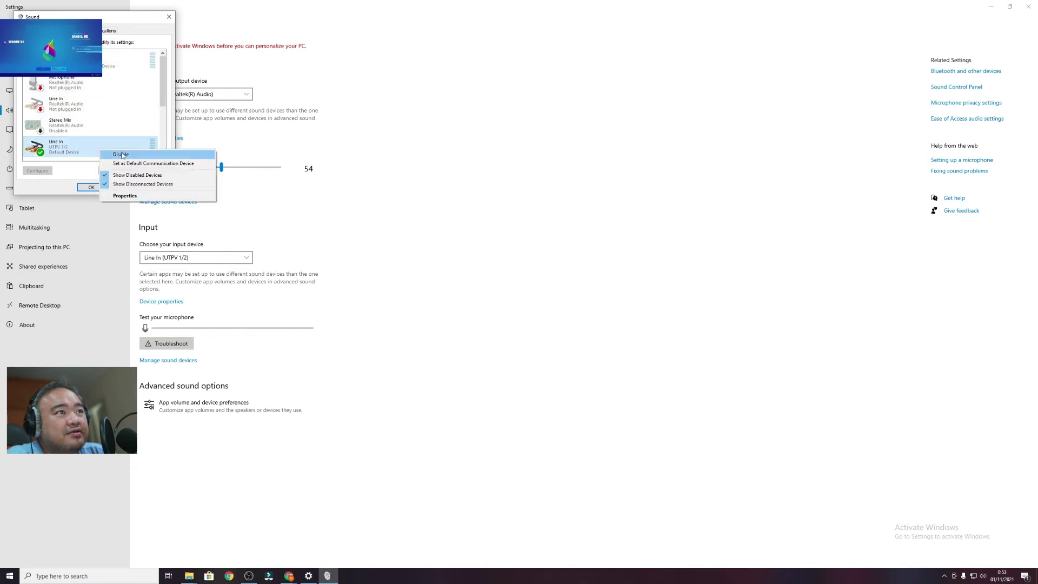
{"action": "left_click", "coordinate": [125, 196]}
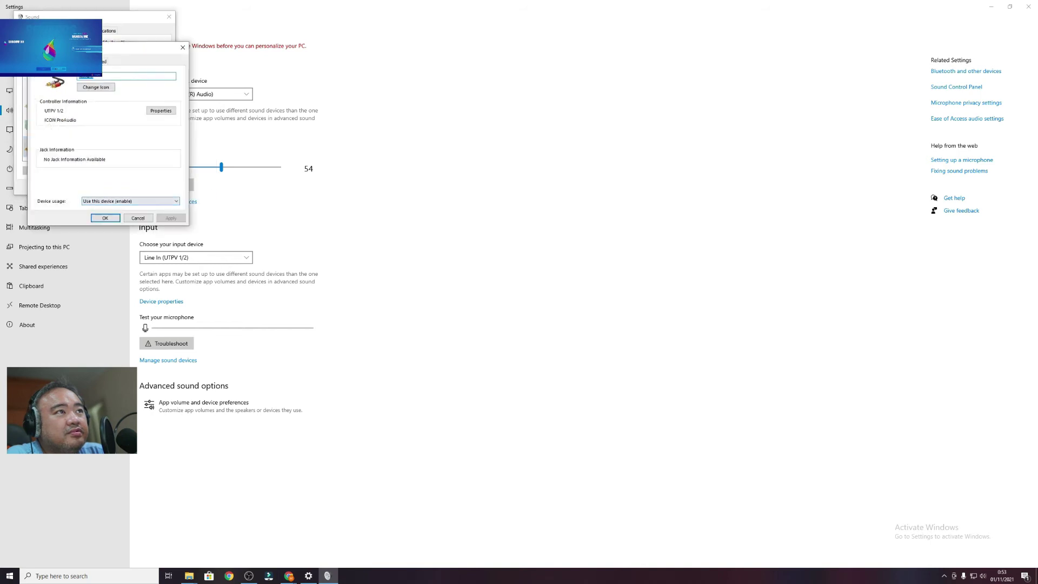
{"action": "left_click", "coordinate": [60, 62]}
{"action": "left_click", "coordinate": [77, 62]}
{"action": "left_click", "coordinate": [97, 62]}
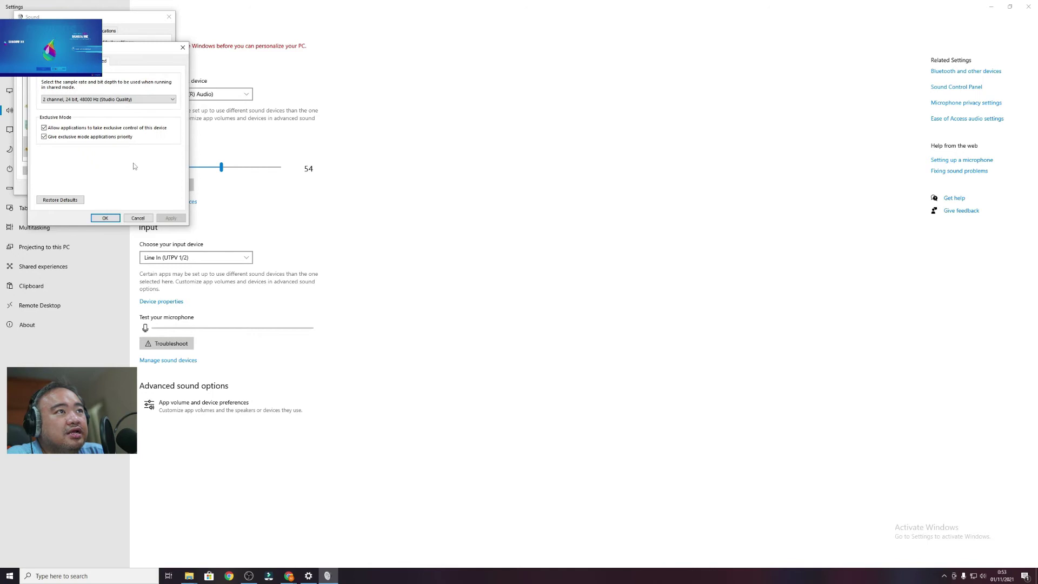
{"action": "left_click", "coordinate": [111, 218]}
{"action": "left_click", "coordinate": [92, 187]}
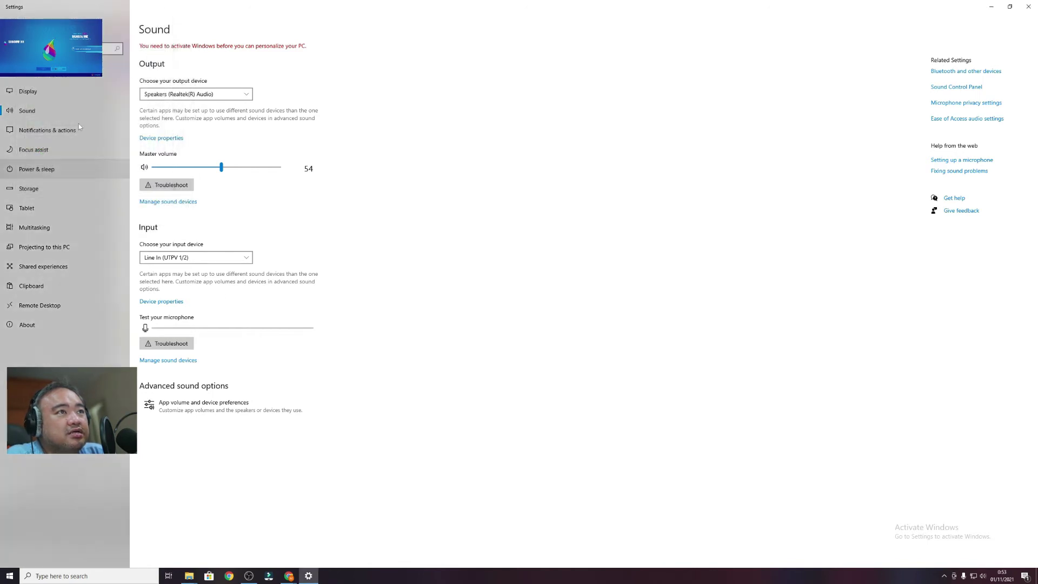
Close the Sound settings to return to OBS Studio and start adding a new source to the scene.
{"action": "left_click", "coordinate": [1027, 9]}
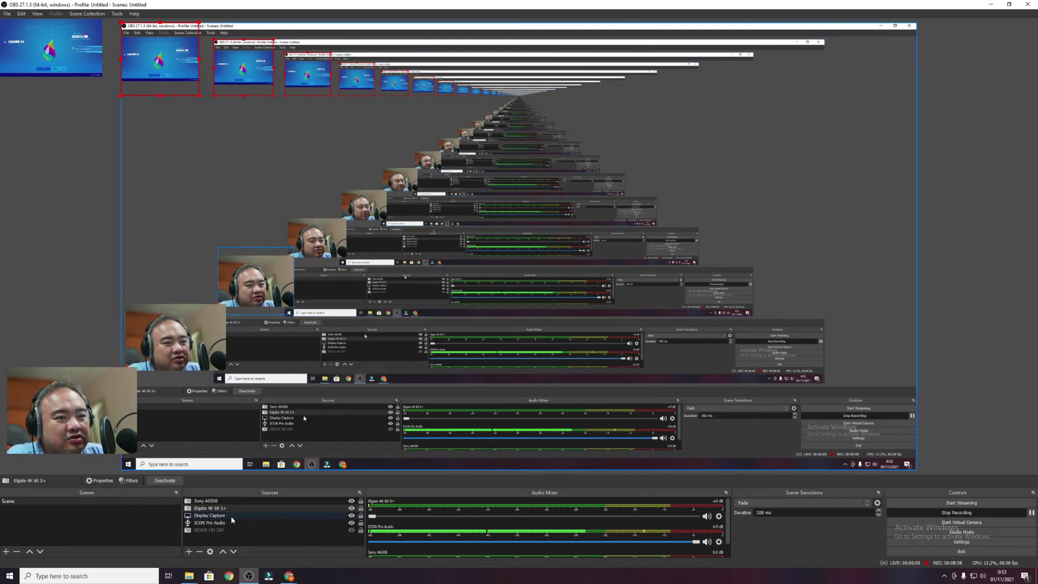
{"action": "left_click", "coordinate": [189, 551]}
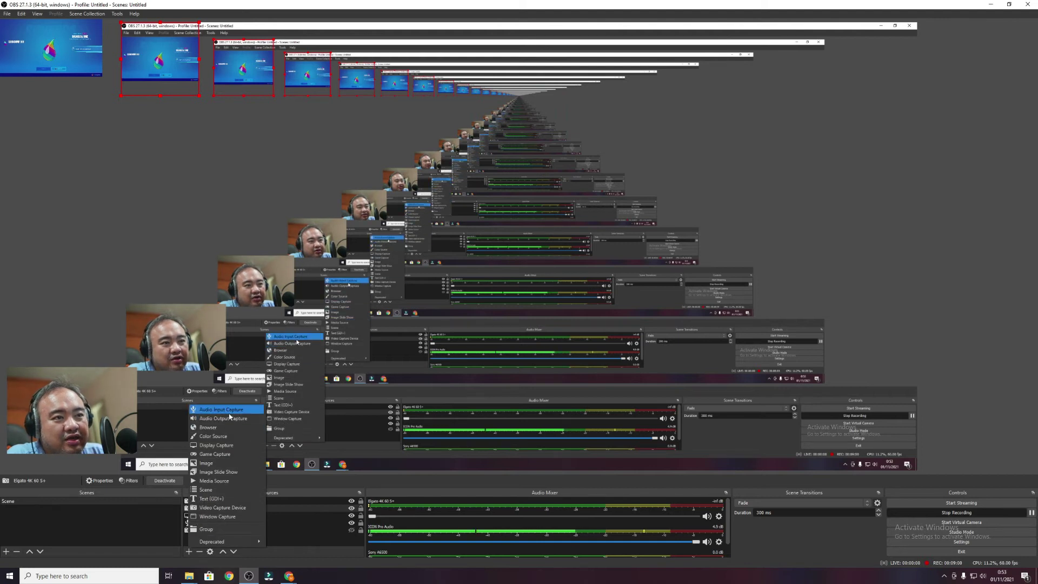